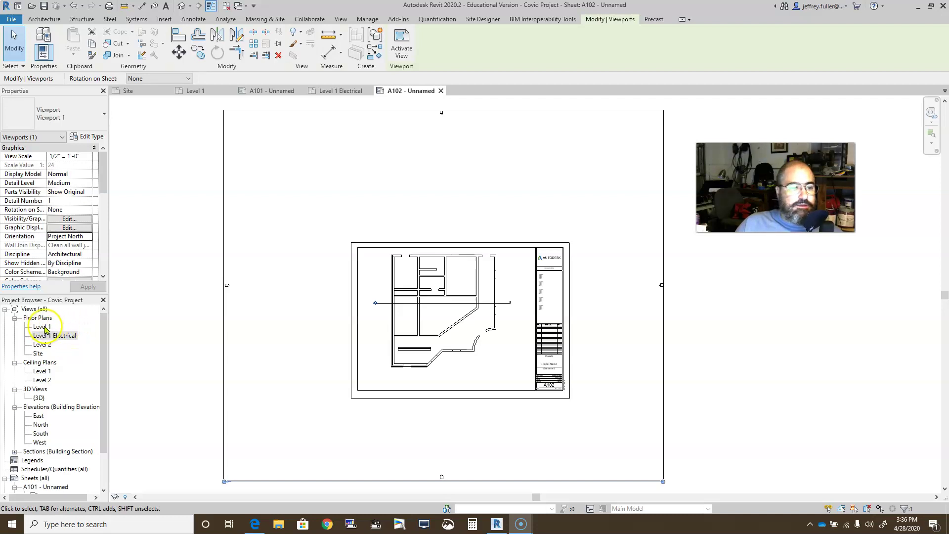
- Open the Level 1 floor plan, zoom and pan to the west rooms, and select the existing section line
{"action": "double_click", "coordinate": [44, 327]}
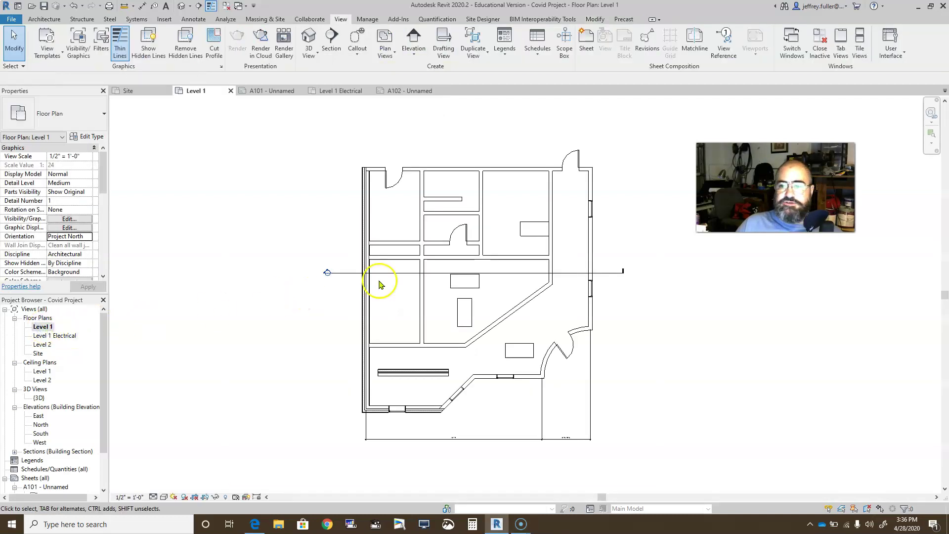
{"action": "scroll", "coordinate": [379, 285], "scroll_direction": "up", "scroll_amount": 5}
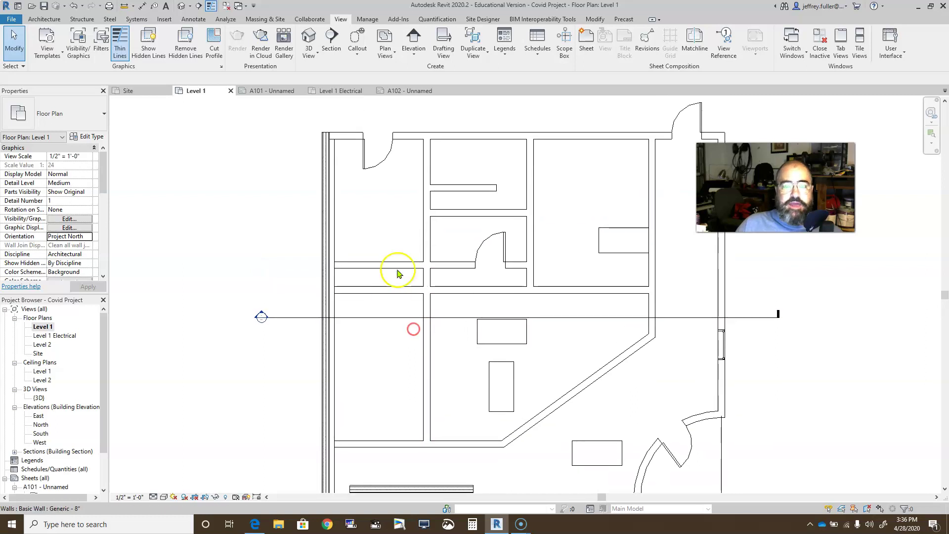
{"action": "middle_click_drag", "start_coordinate": [250, 205], "coordinate": [223, 249]}
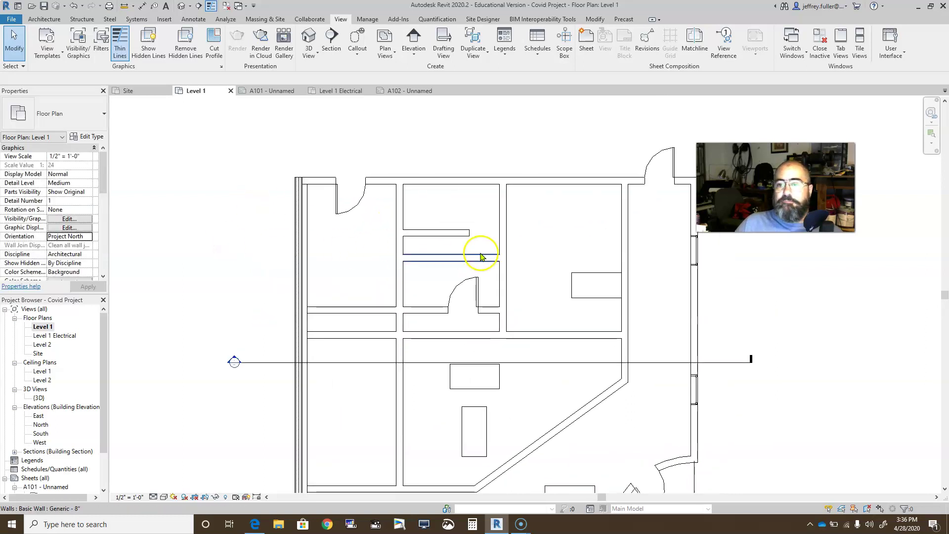
{"action": "middle_click_drag", "start_coordinate": [481, 256], "coordinate": [417, 244]}
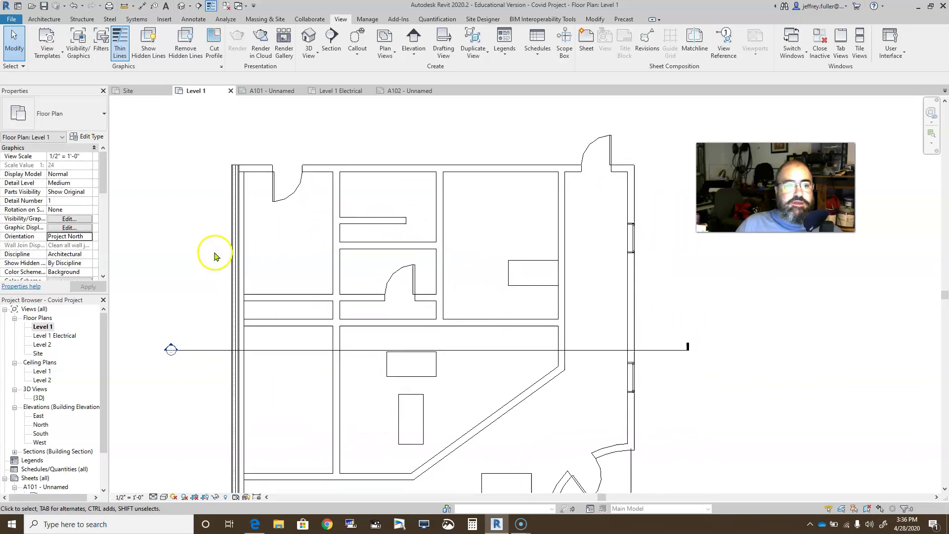
{"action": "left_click", "coordinate": [185, 350]}
{"action": "left_click", "coordinate": [533, 342]}
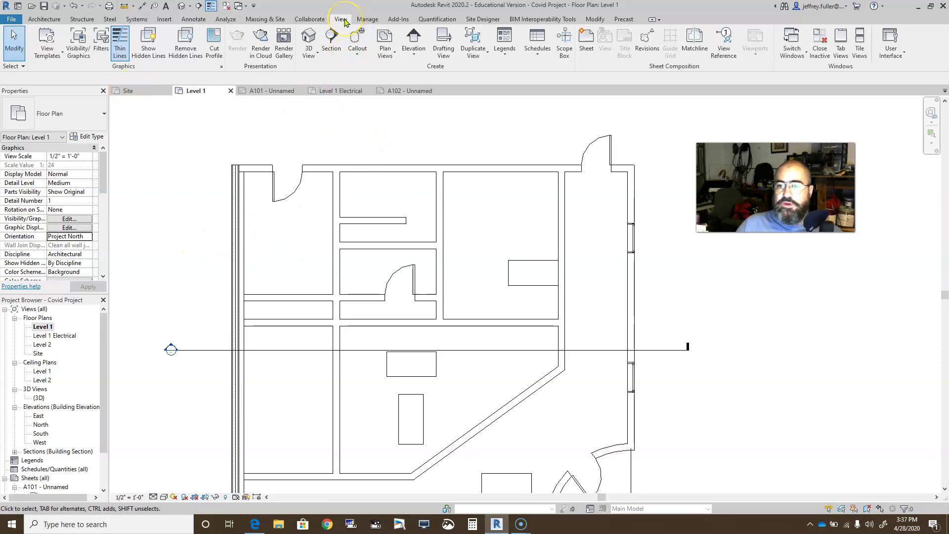
- Start the Section tool with the Building Section type from the Architecture tab area
{"action": "left_click", "coordinate": [394, 57]}
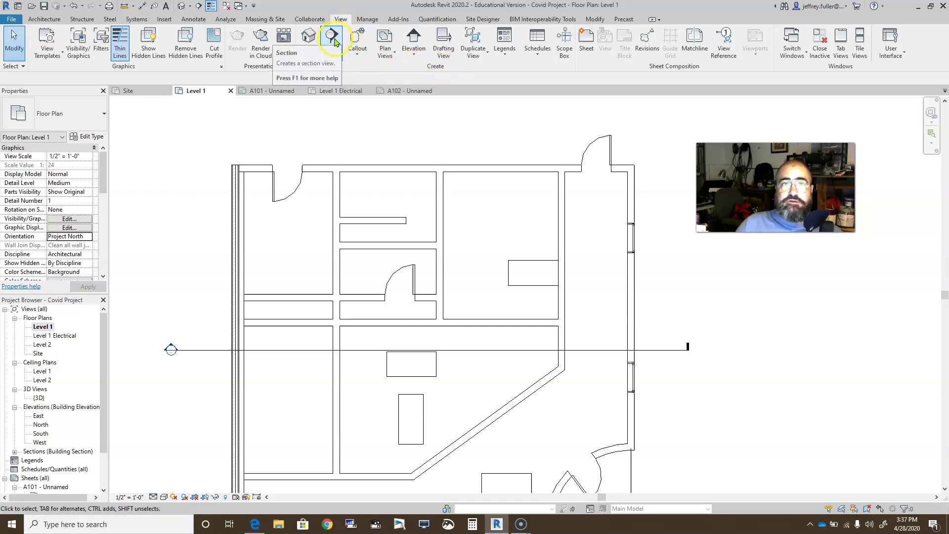
{"action": "left_click", "coordinate": [48, 19]}
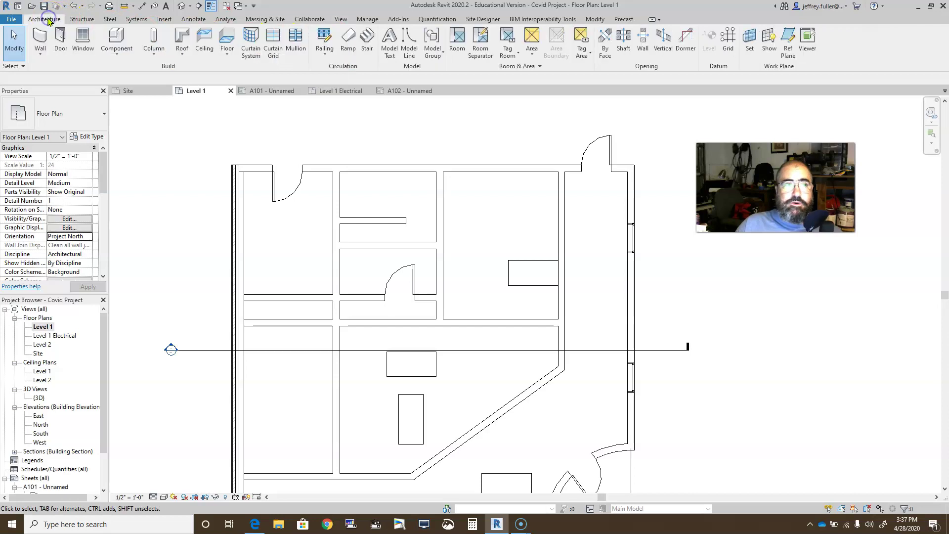
{"action": "left_click", "coordinate": [198, 7]}
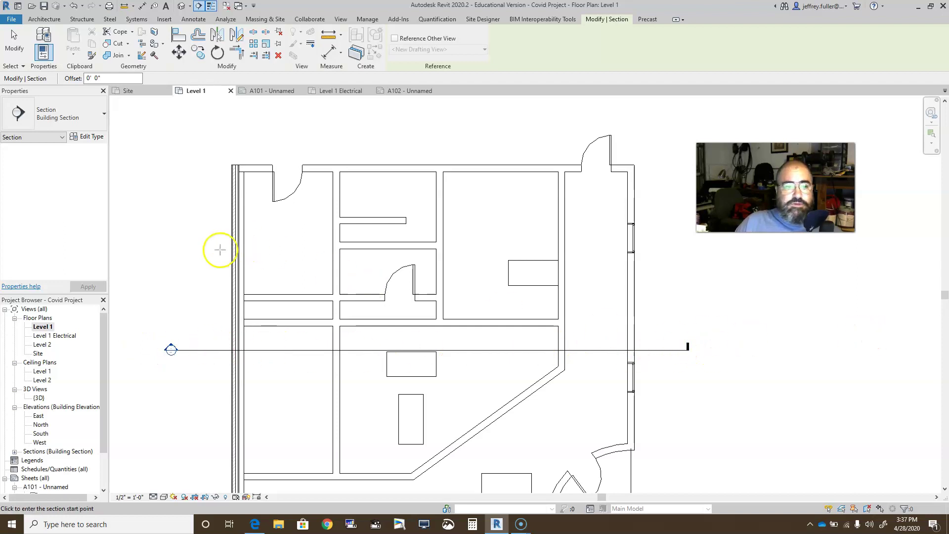
- Draw two horizontal sections across the west rooms: a short one, then a longer one below it
{"action": "left_click", "coordinate": [210, 267]}
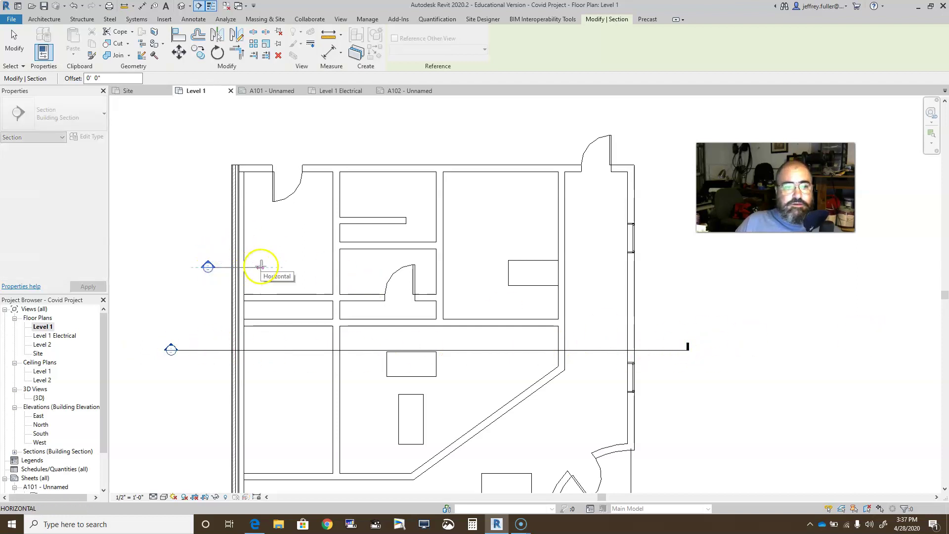
{"action": "left_click", "coordinate": [260, 267]}
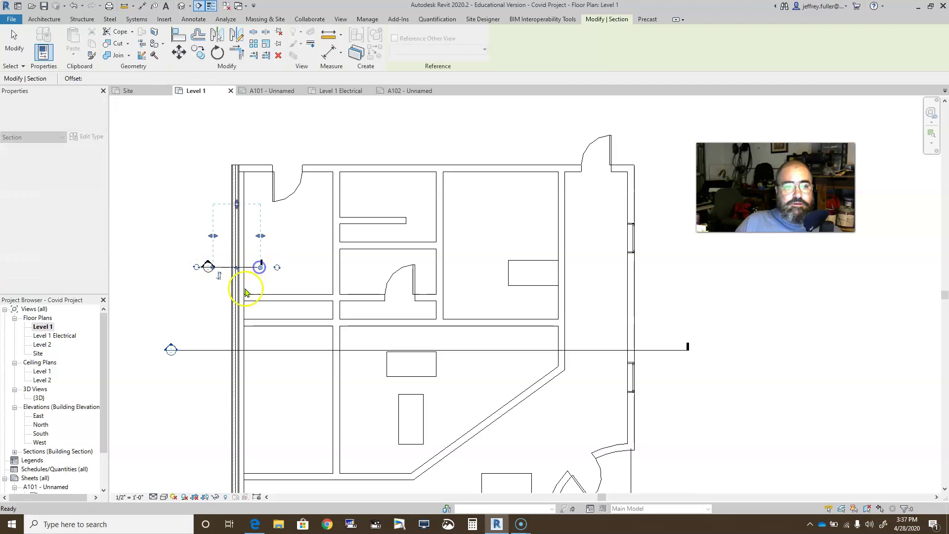
{"action": "left_click", "coordinate": [207, 308]}
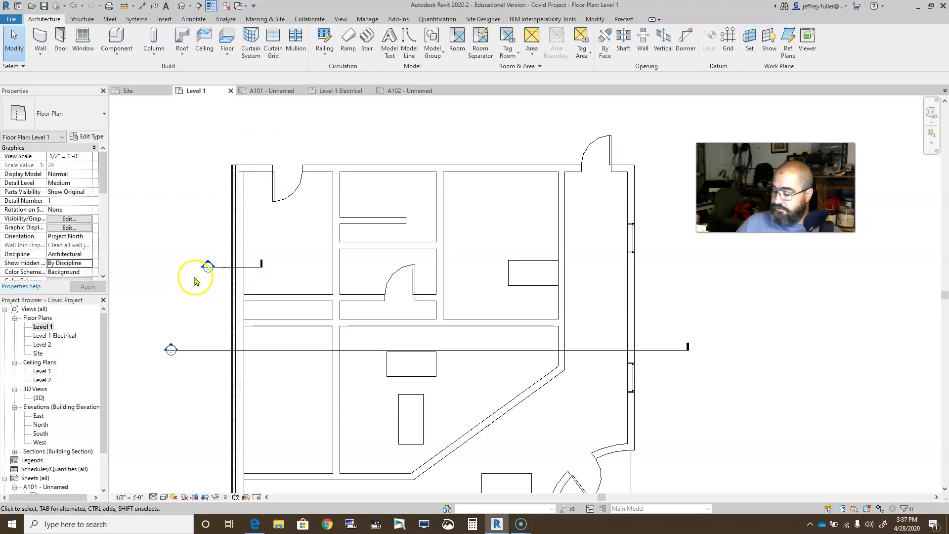
{"action": "key", "text": "Return"}
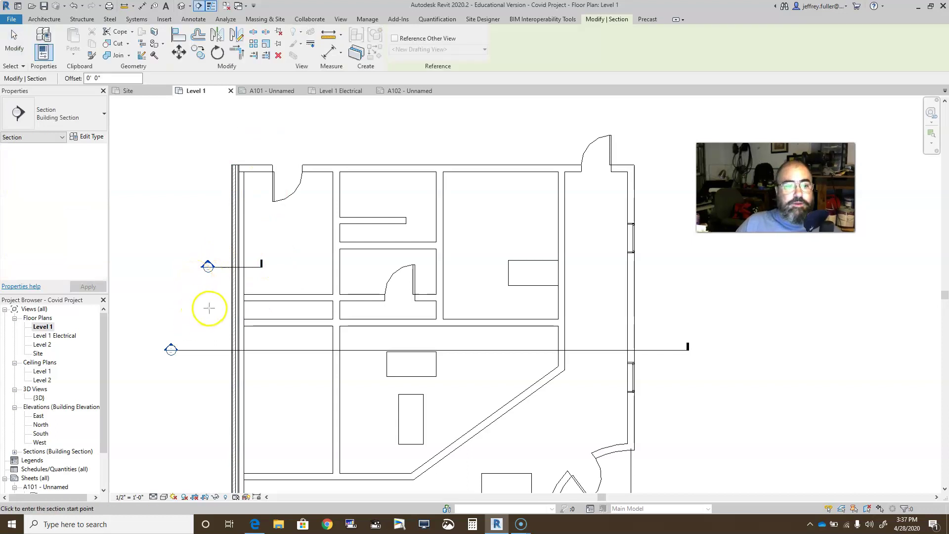
{"action": "left_click", "coordinate": [218, 310]}
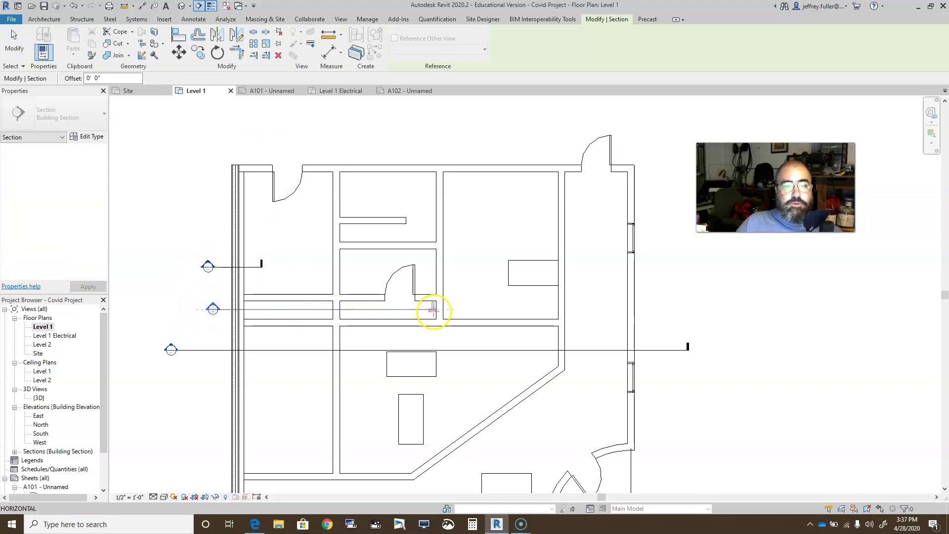
{"action": "left_click", "coordinate": [456, 308]}
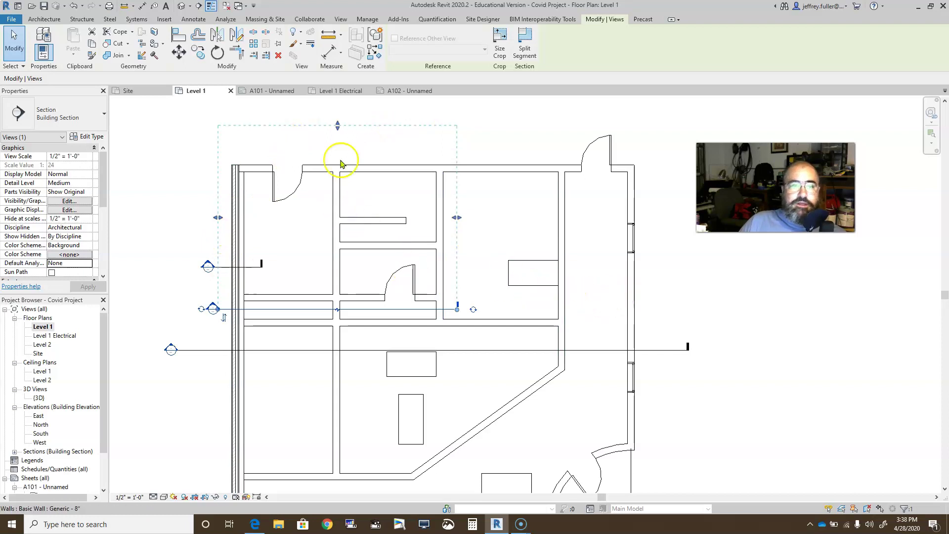
- Drag the far crop edges of both new sections closer, then deselect the long section
{"action": "left_click_drag", "start_coordinate": [336, 128], "coordinate": [336, 144]}
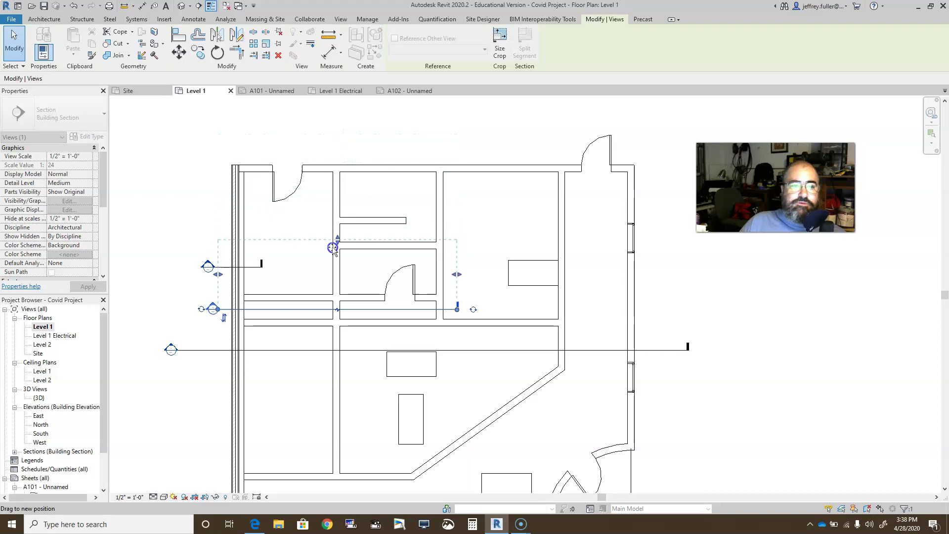
{"action": "left_click_drag", "start_coordinate": [336, 290], "coordinate": [340, 305]}
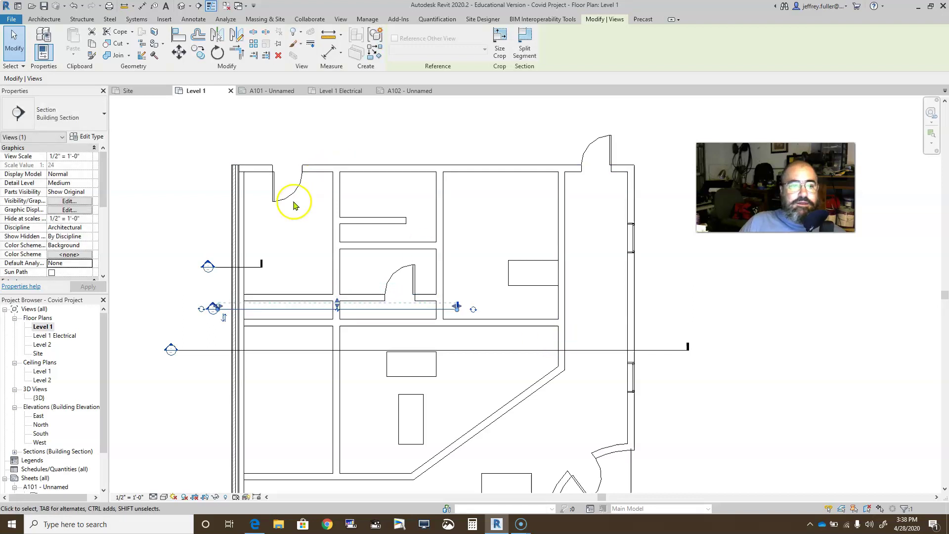
{"action": "left_click", "coordinate": [261, 266]}
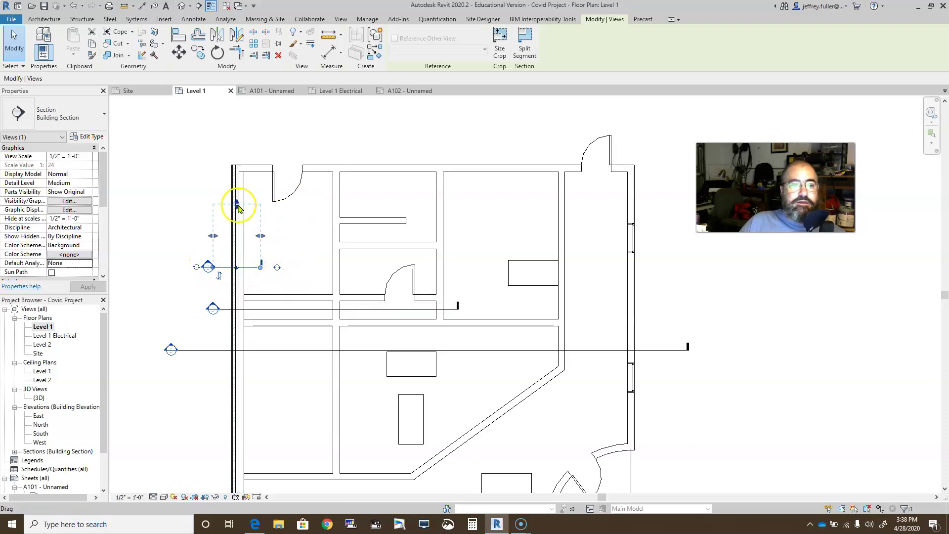
{"action": "left_click_drag", "start_coordinate": [238, 204], "coordinate": [239, 206]}
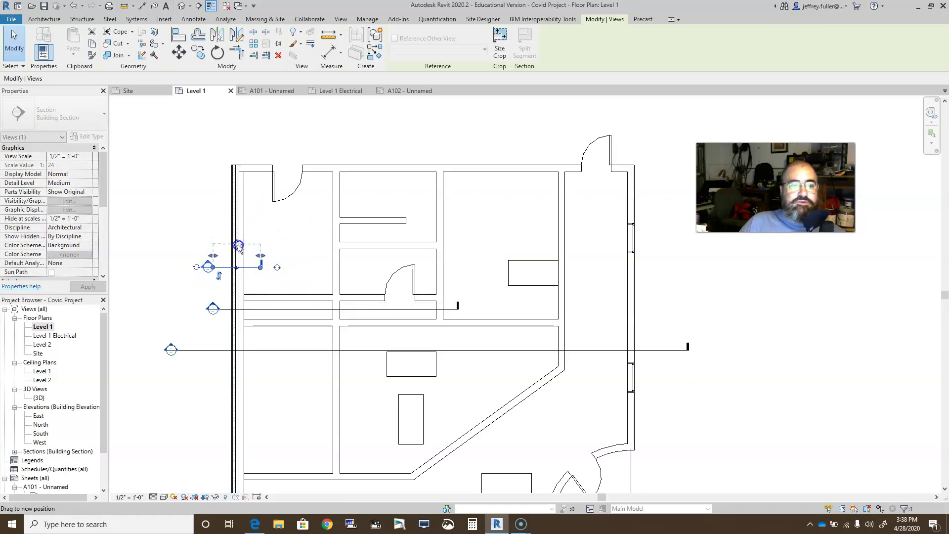
{"action": "left_click_drag", "start_coordinate": [239, 246], "coordinate": [239, 247]}
{"action": "left_click", "coordinate": [354, 350]}
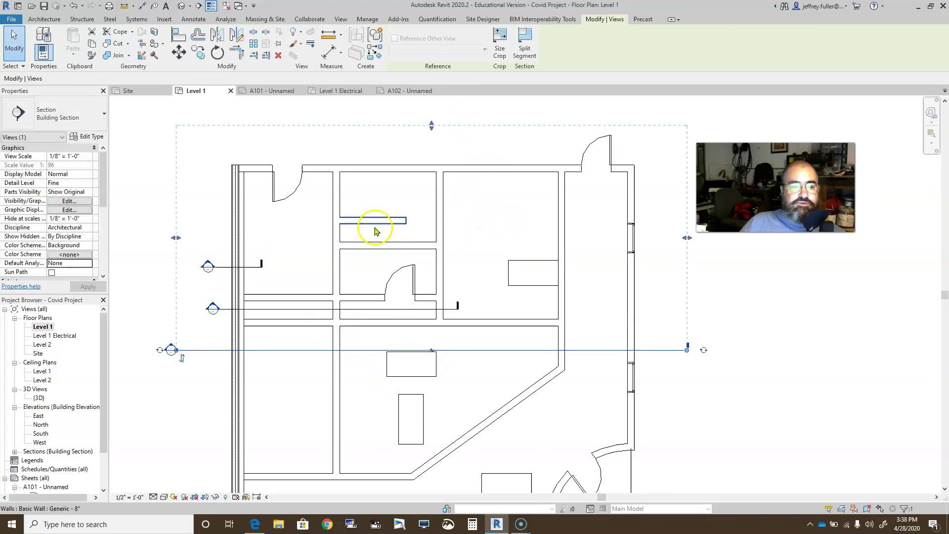
{"action": "left_click", "coordinate": [746, 262]}
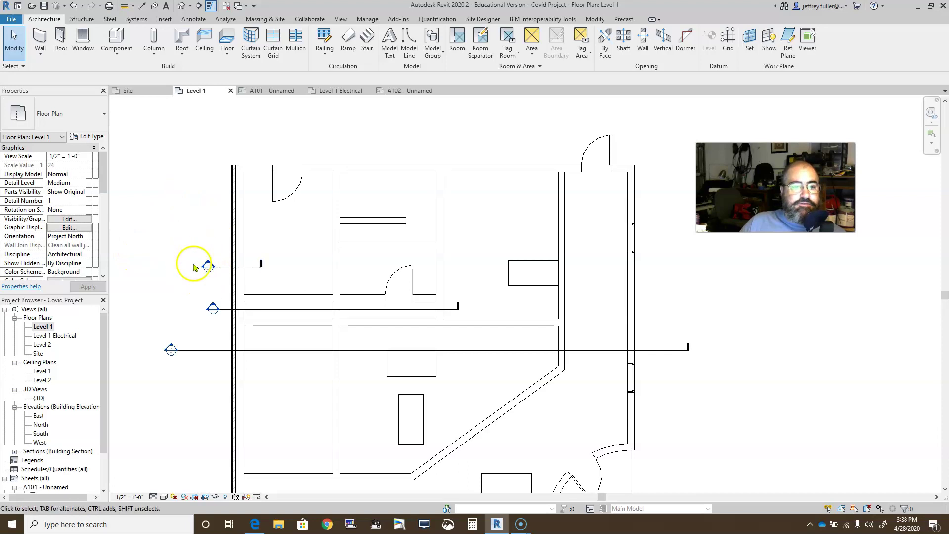
- Expand Sections (Building Section) in the Project Browser and open Section 1
{"action": "scroll", "coordinate": [67, 331], "scroll_direction": "down", "scroll_amount": 2}
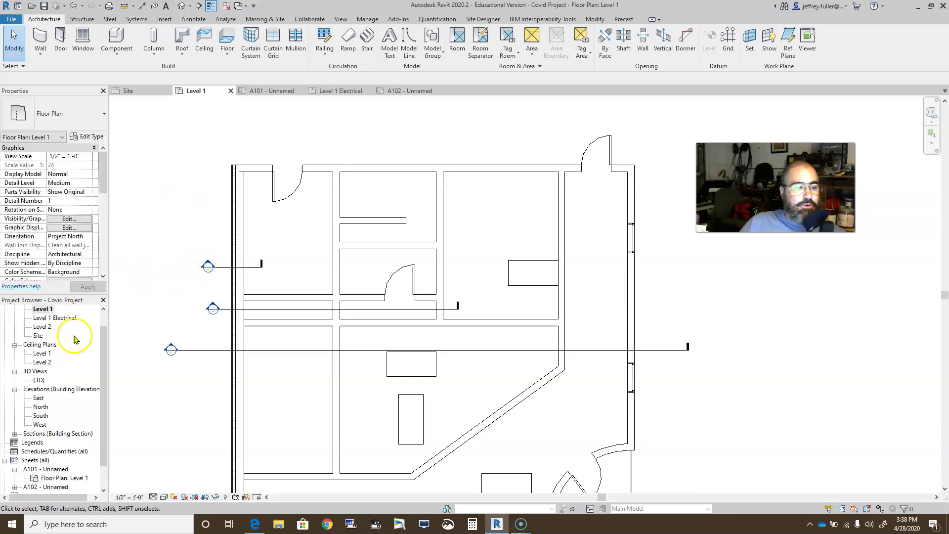
{"action": "scroll", "coordinate": [37, 396], "scroll_direction": "down", "scroll_amount": 1}
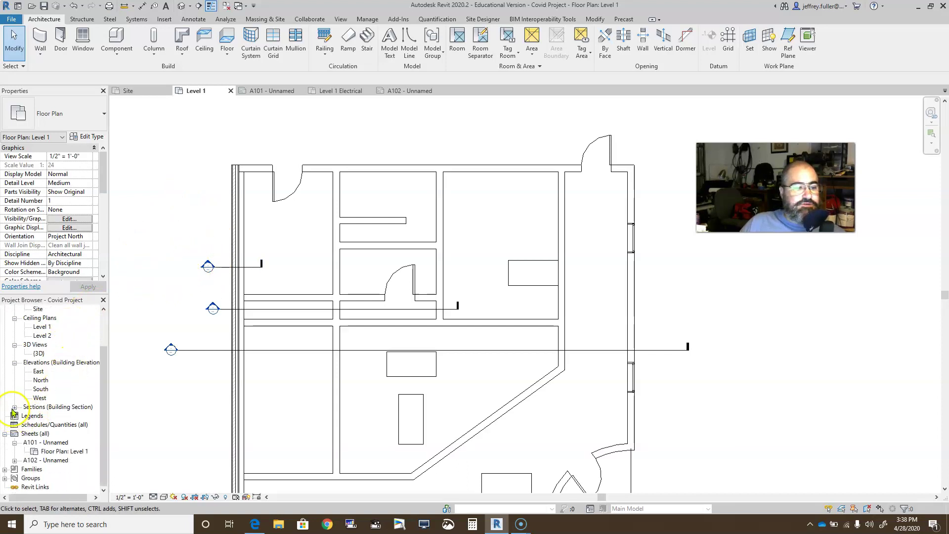
{"action": "left_click", "coordinate": [15, 408]}
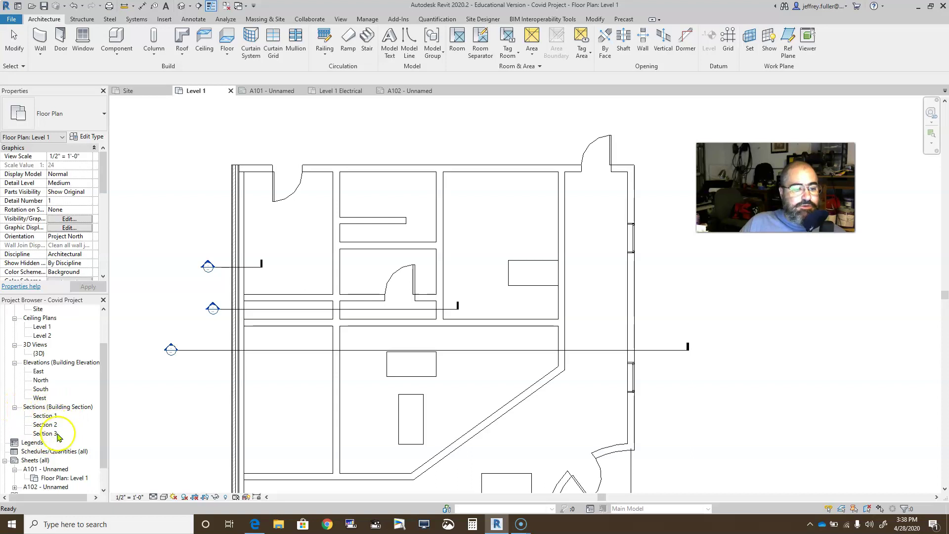
{"action": "double_click", "coordinate": [47, 416]}
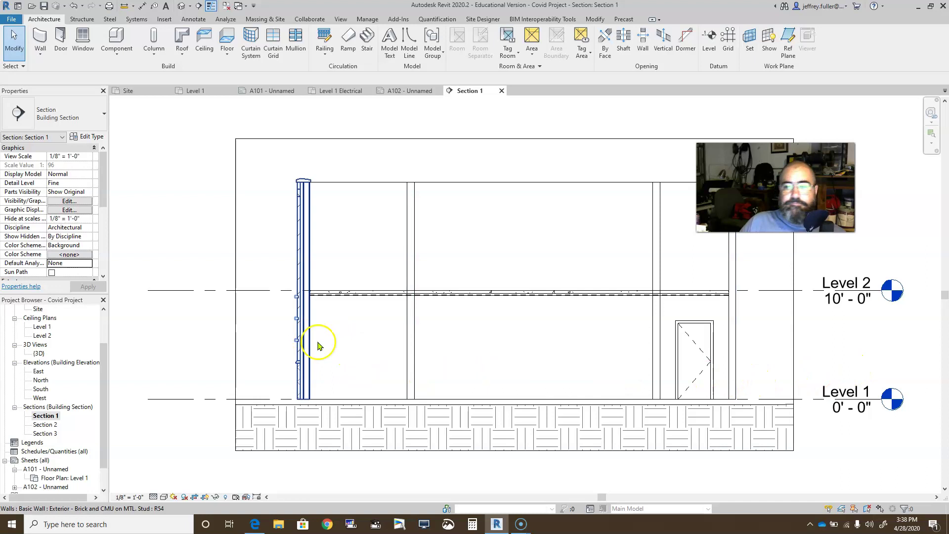
- Select the right Generic 8" interior wall in Section 1 to check its properties
{"action": "left_click", "coordinate": [739, 364]}
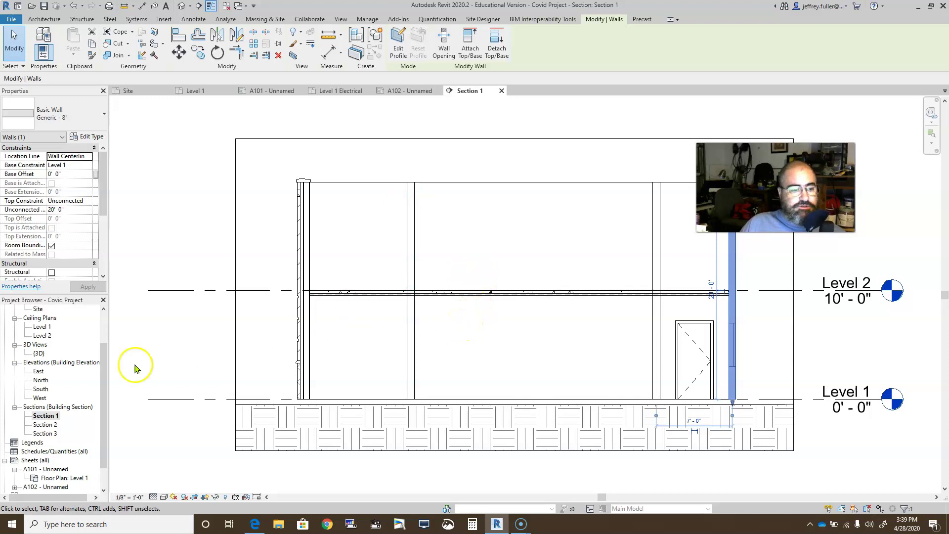
{"action": "double_click", "coordinate": [42, 425]}
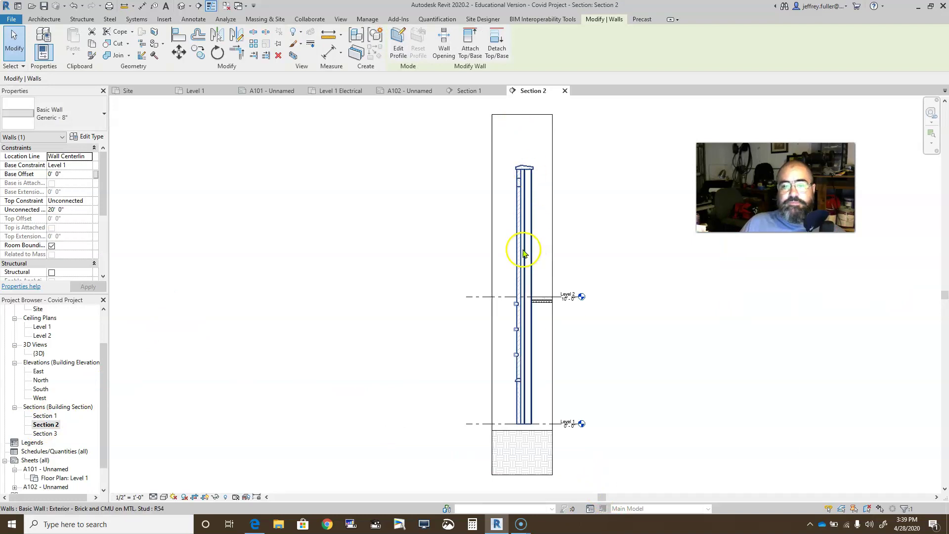
{"action": "scroll", "coordinate": [524, 250], "scroll_direction": "up", "scroll_amount": 3}
{"action": "middle_click_drag", "start_coordinate": [541, 148], "coordinate": [515, 206]}
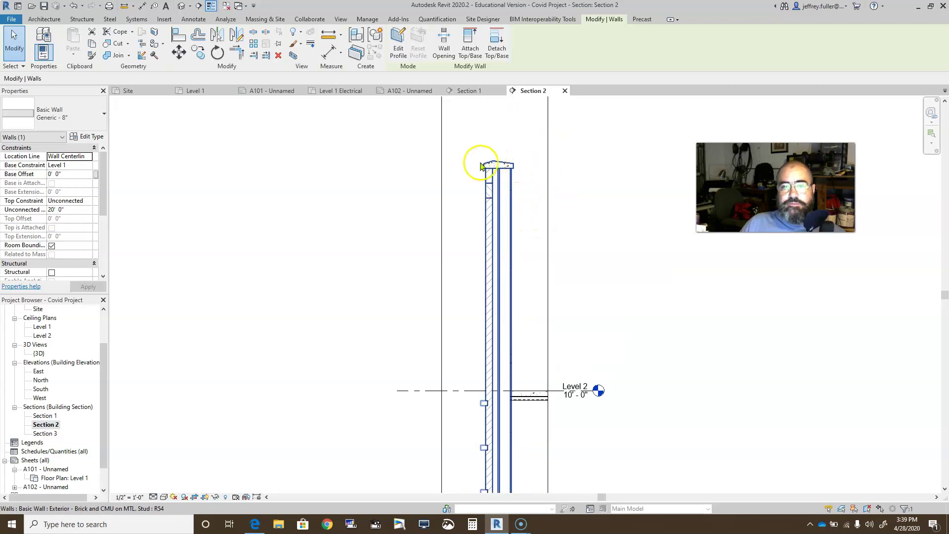
{"action": "scroll", "coordinate": [434, 333], "scroll_direction": "down", "scroll_amount": 4}
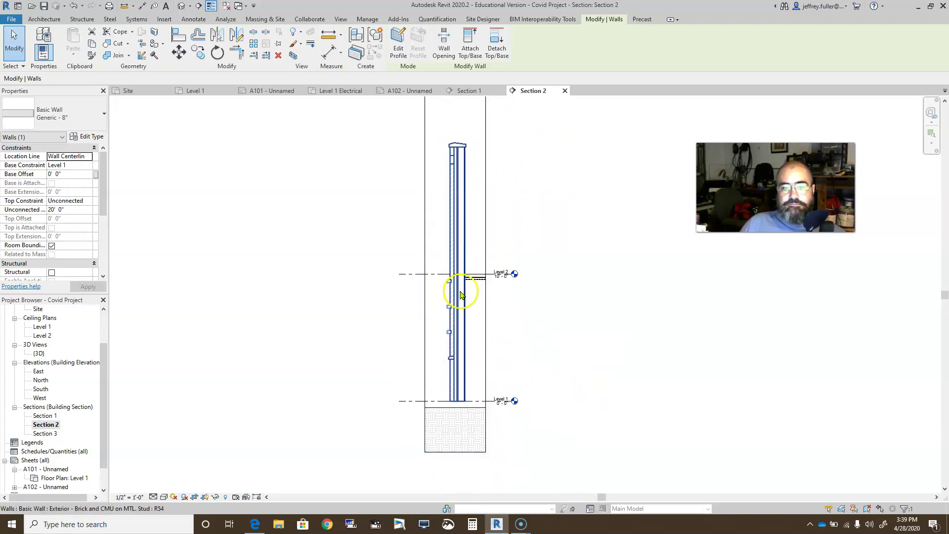
{"action": "scroll", "coordinate": [452, 244], "scroll_direction": "up", "scroll_amount": 3}
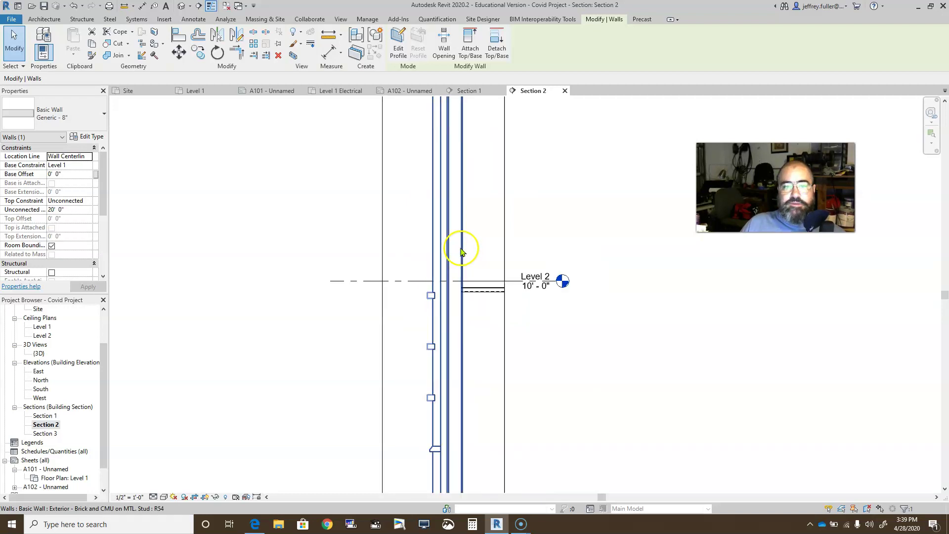
{"action": "scroll", "coordinate": [450, 261], "scroll_direction": "down", "scroll_amount": 4}
{"action": "left_click", "coordinate": [466, 221]}
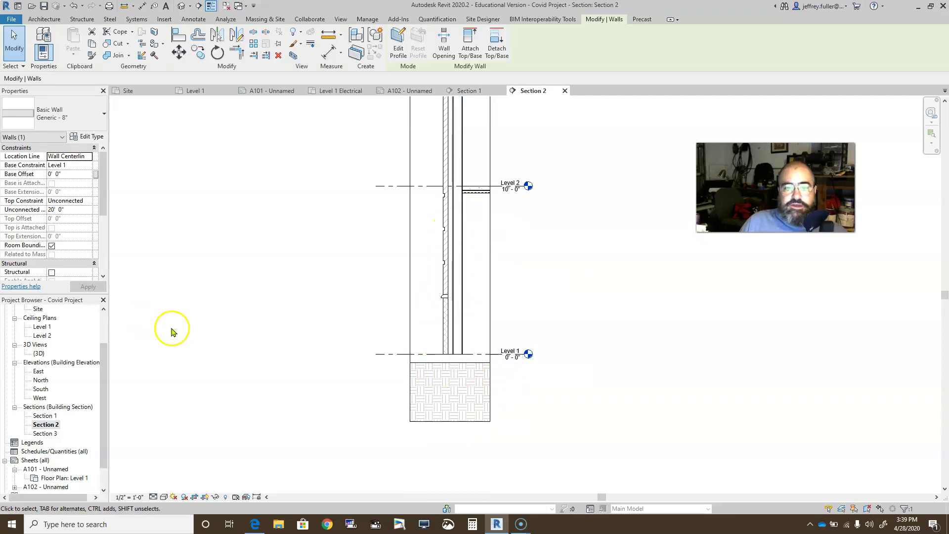
- Open Section 3, select its crop region, and zoom and pan the view into place
{"action": "double_click", "coordinate": [45, 433]}
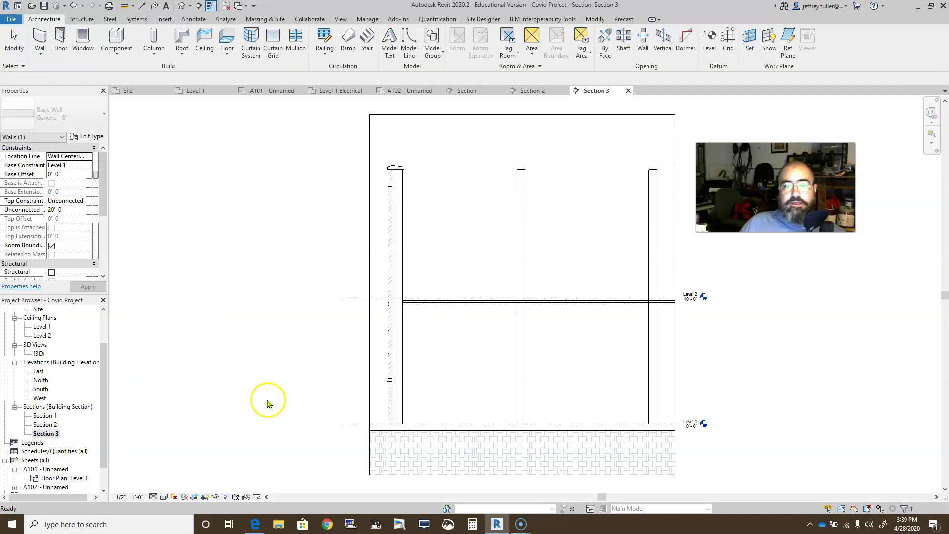
{"action": "left_click", "coordinate": [687, 280]}
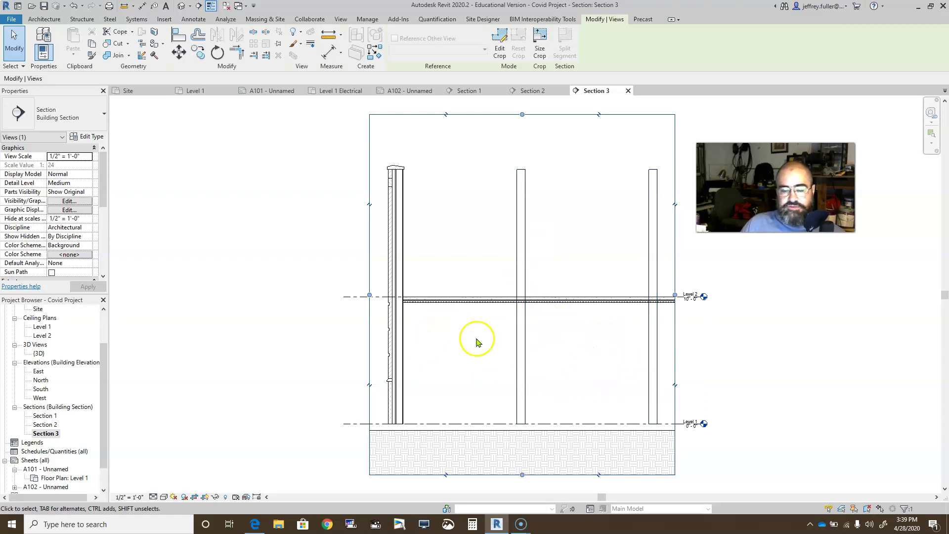
{"action": "scroll", "coordinate": [248, 324], "scroll_direction": "down", "scroll_amount": 2}
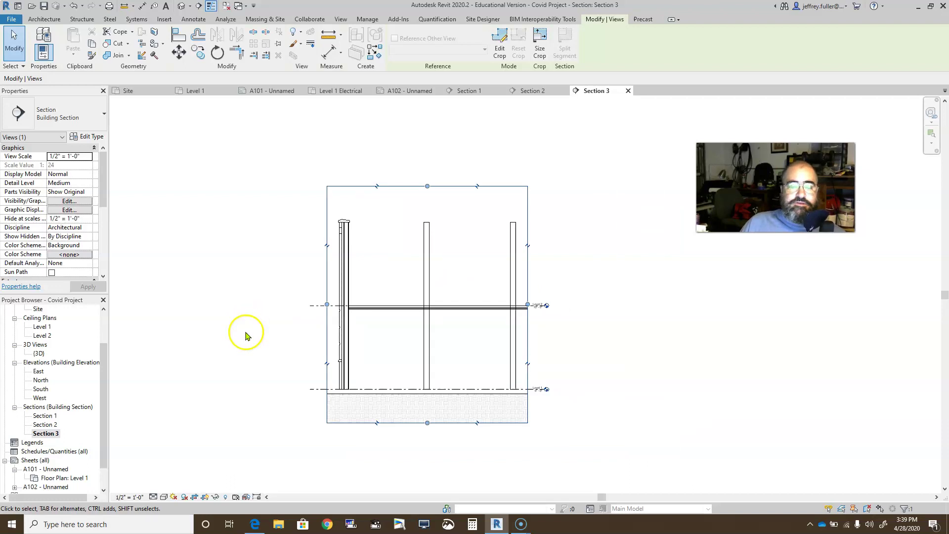
{"action": "scroll", "coordinate": [250, 336], "scroll_direction": "up", "scroll_amount": 2}
{"action": "scroll", "coordinate": [258, 345], "scroll_direction": "down", "scroll_amount": 3}
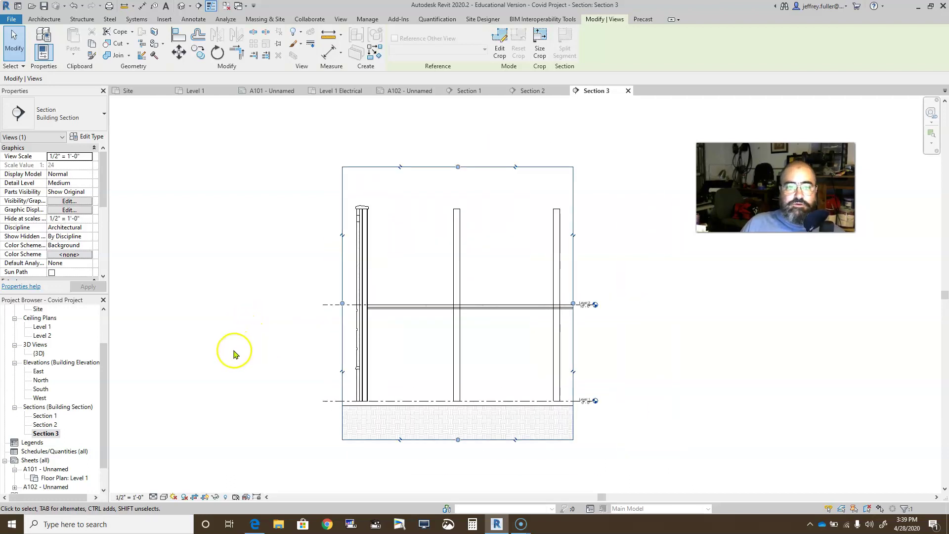
{"action": "middle_click_drag", "start_coordinate": [227, 359], "coordinate": [262, 350]}
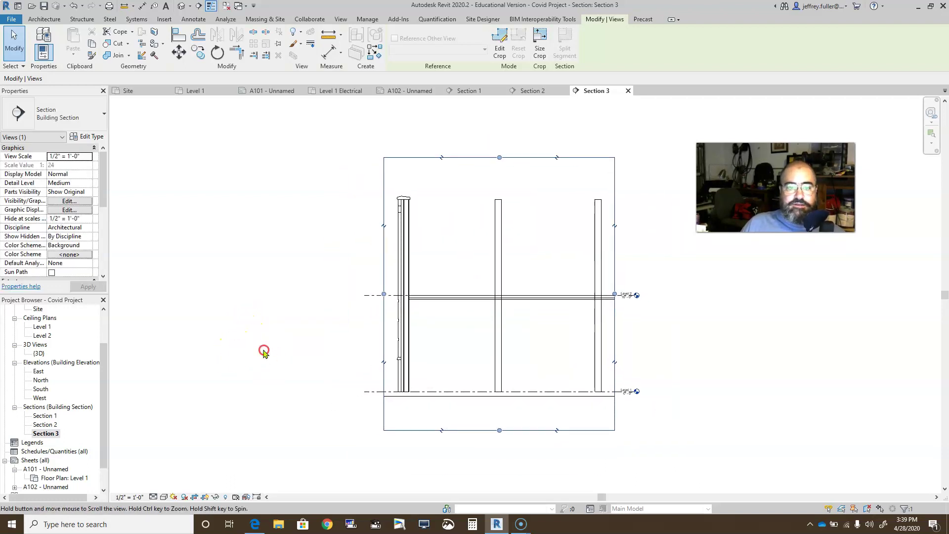
{"action": "left_click", "coordinate": [242, 324]}
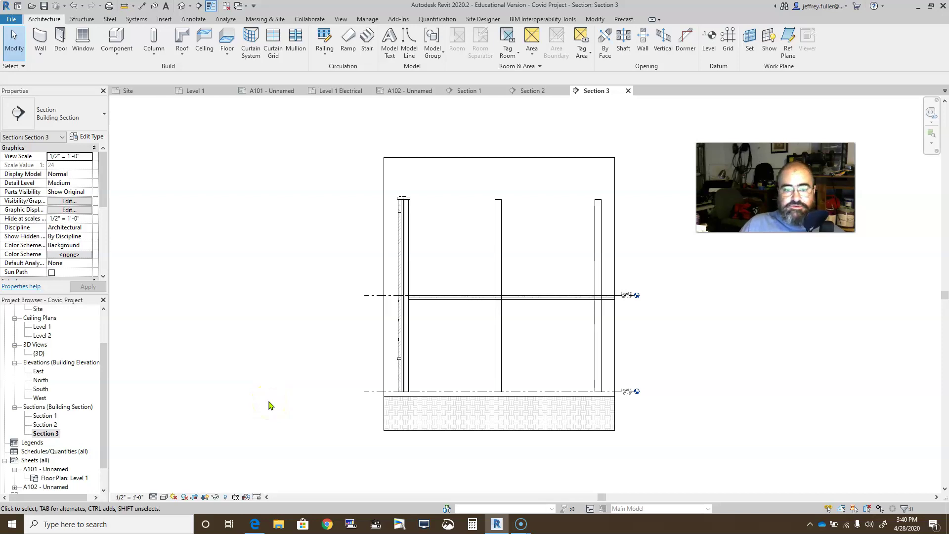
- Drag the Section 3 crop grips: right edge outward, bottom into the ground, top slightly lower
{"action": "left_click", "coordinate": [486, 157]}
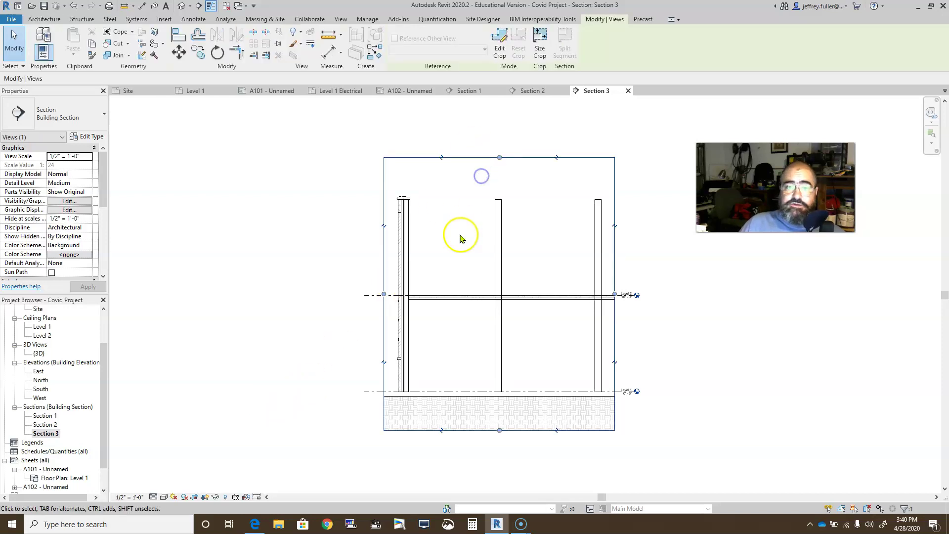
{"action": "mouse_move", "coordinate": [615, 293]}
{"action": "left_mouse_down"}
{"action": "mouse_move", "coordinate": [789, 304]}
{"action": "mouse_move", "coordinate": [622, 309]}
{"action": "left_mouse_up"}
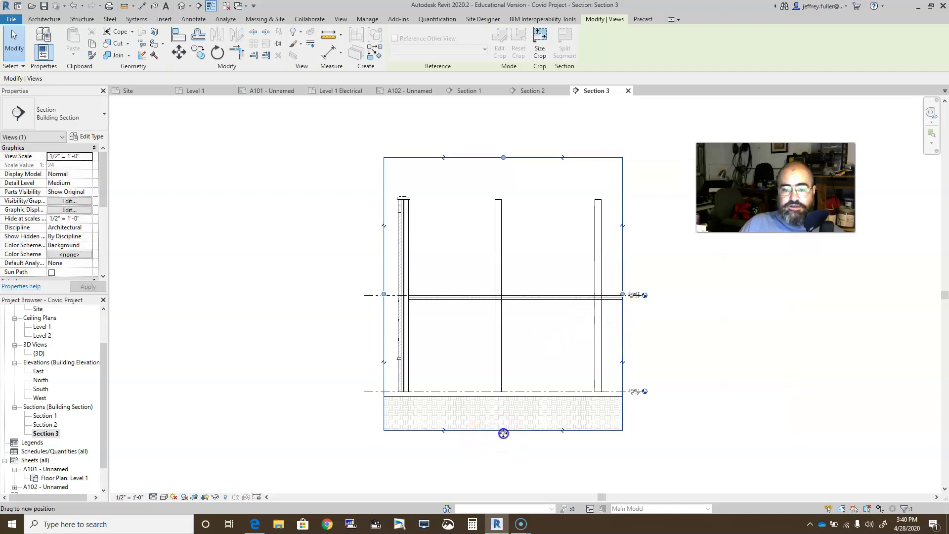
{"action": "left_click_drag", "start_coordinate": [503, 434], "coordinate": [503, 460]}
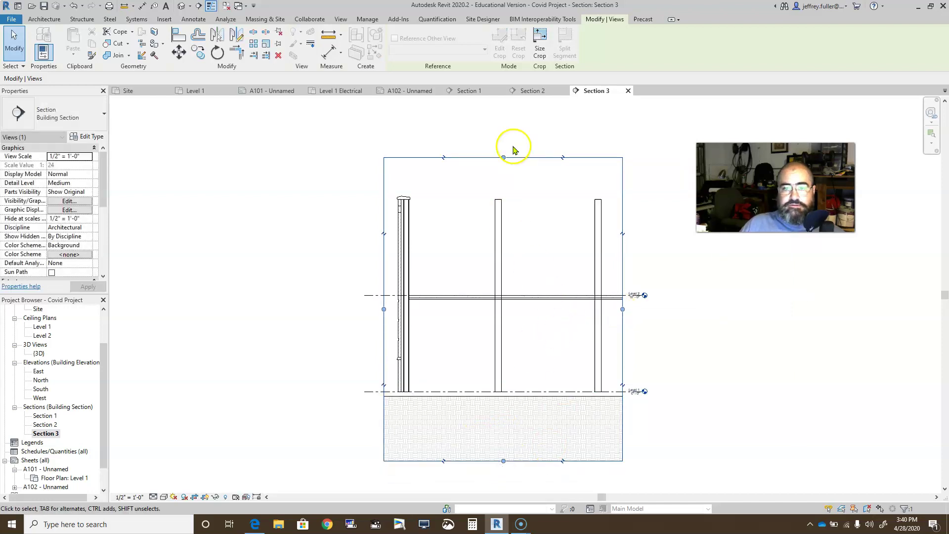
{"action": "left_click_drag", "start_coordinate": [503, 157], "coordinate": [503, 176]}
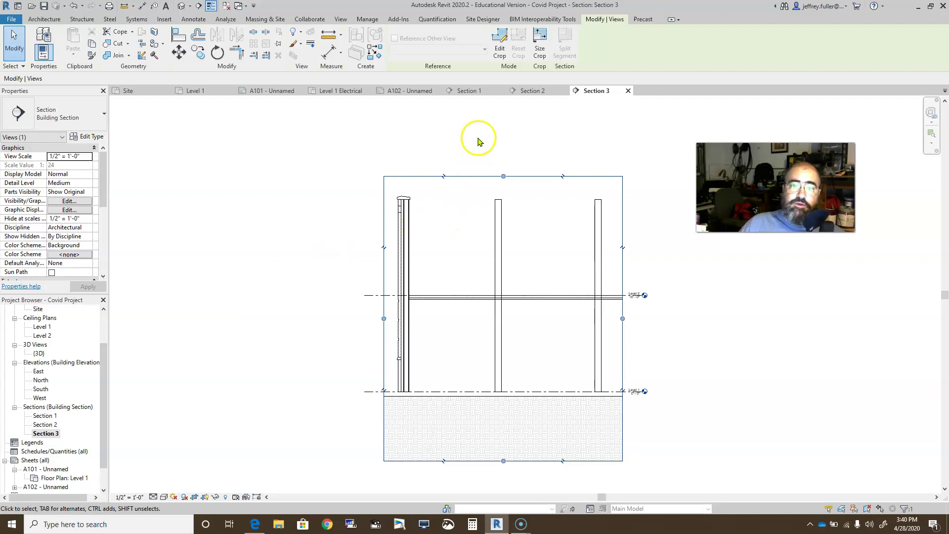
- Split the Section 3 crop with vertical view breaks, then bring the exam objectives PDF forward
{"action": "left_click", "coordinate": [443, 181]}
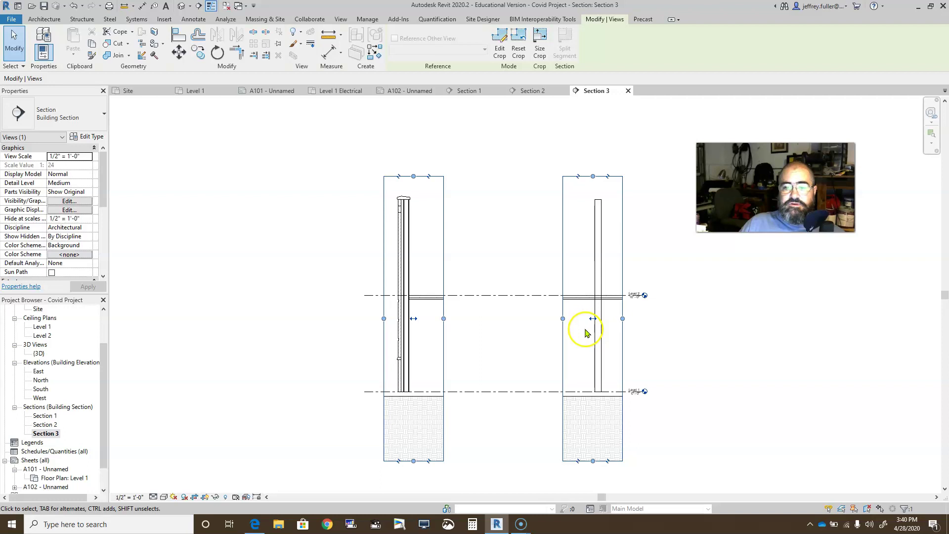
{"action": "left_click_drag", "start_coordinate": [651, 165], "coordinate": [551, 477]}
{"action": "left_click", "coordinate": [682, 445]}
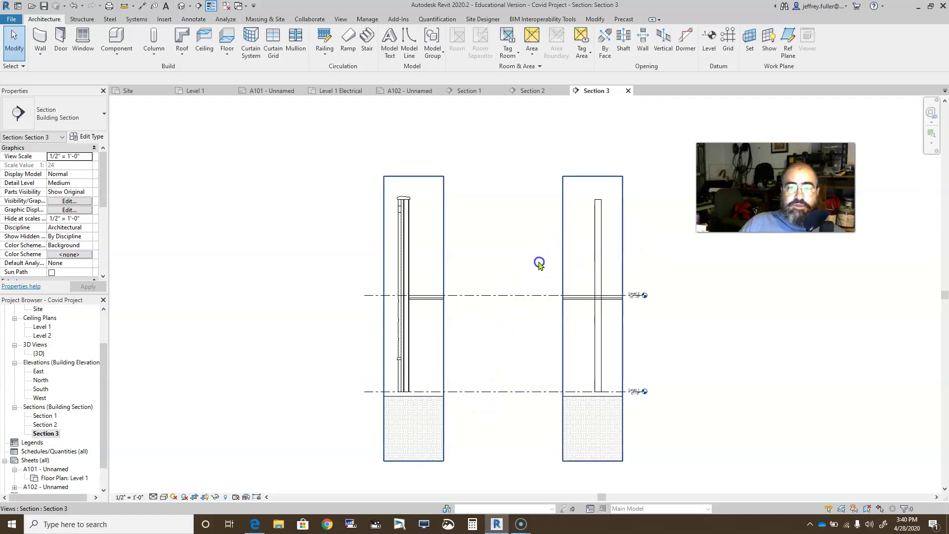
{"action": "left_click", "coordinate": [430, 177]}
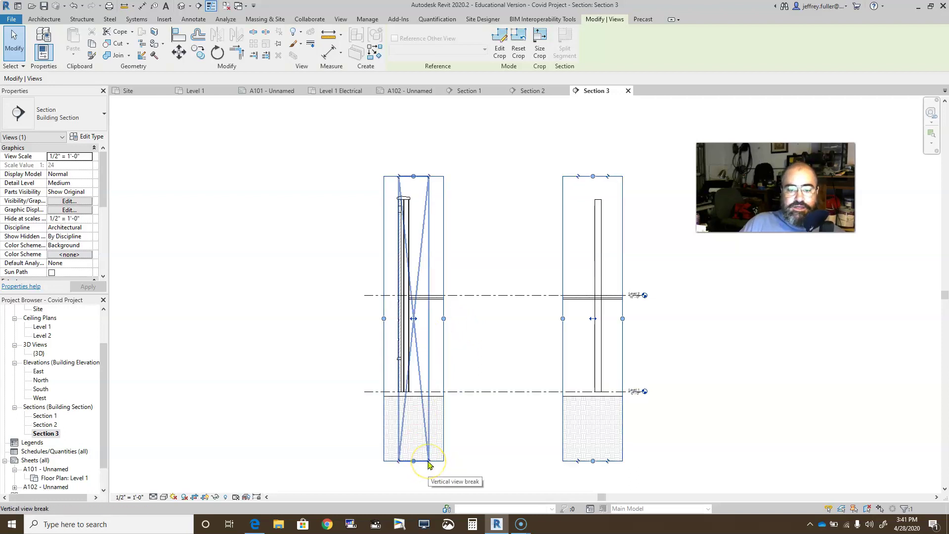
{"action": "left_click", "coordinate": [428, 464]}
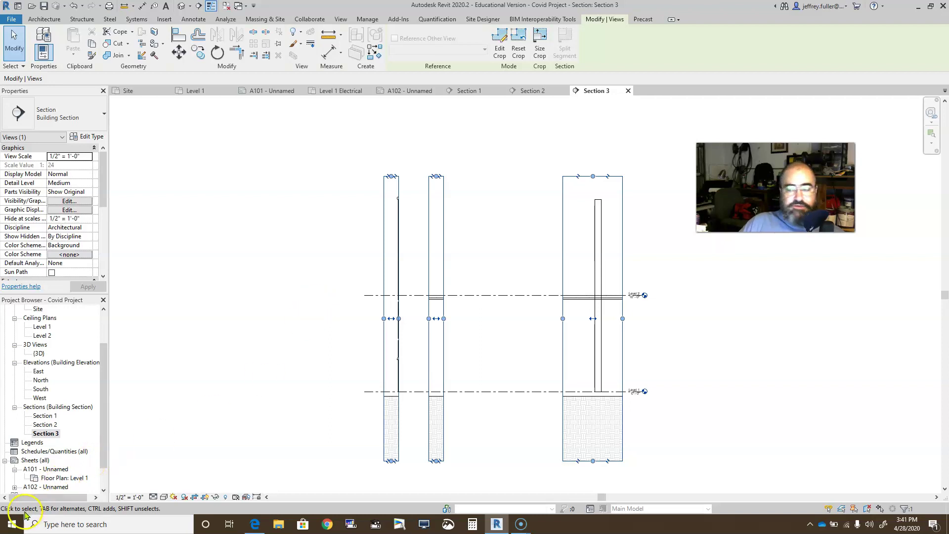
{"action": "left_click", "coordinate": [254, 524]}
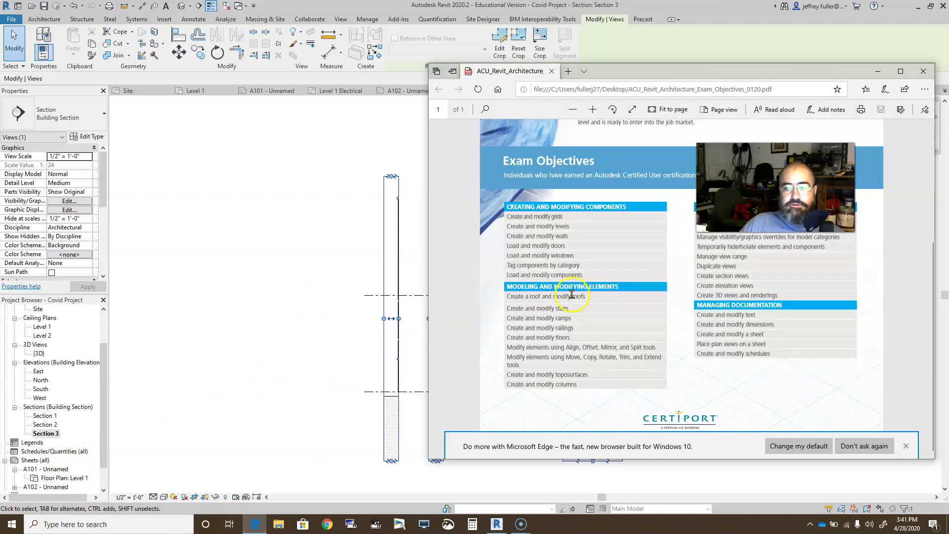